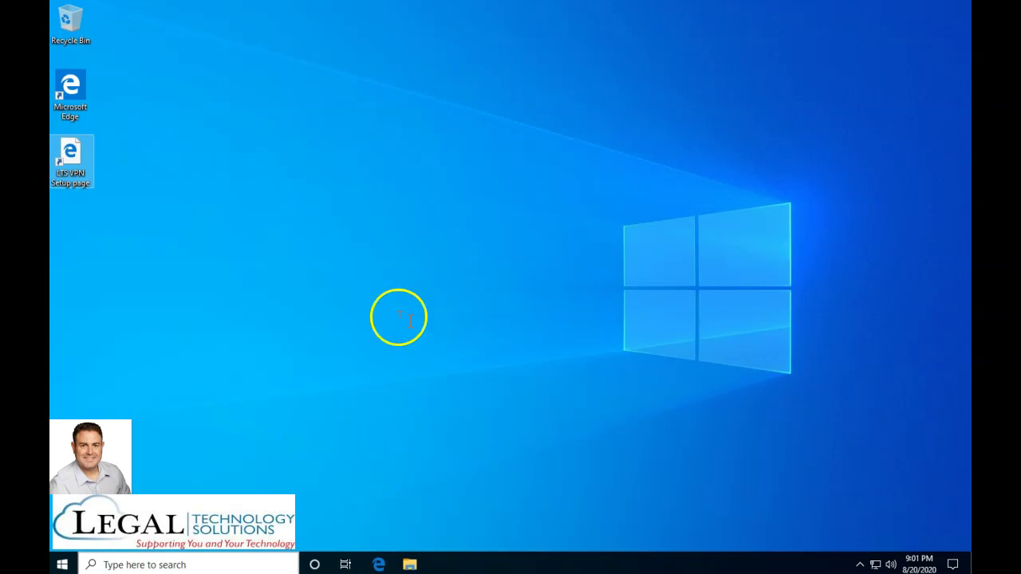
# Launch the LTS VPN Setup shortcut to load the hosted.legaltechnology.solutions Virtual Office login page in Edge.
pyautogui.doubleClick(68, 155)
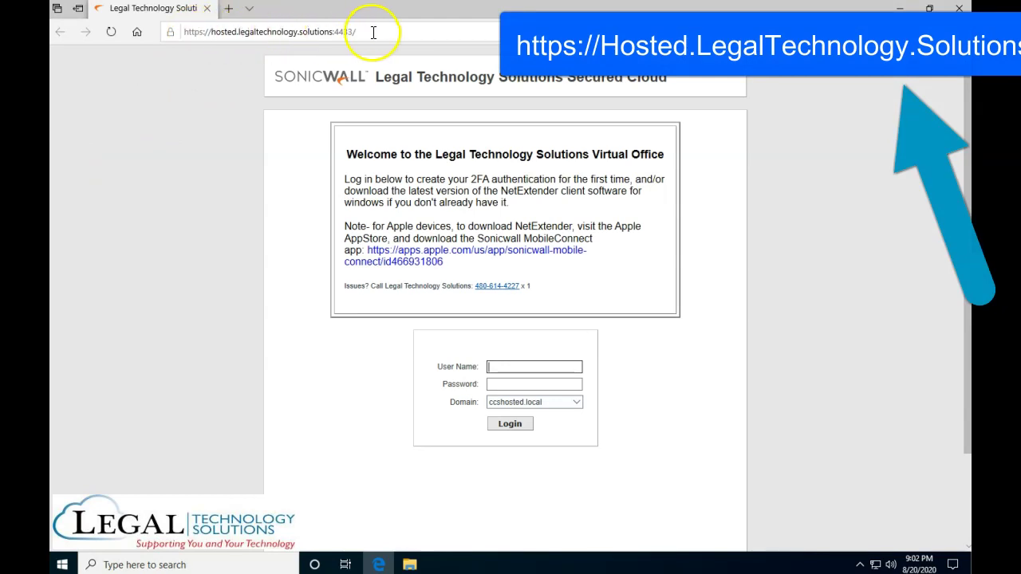
pyautogui.moveTo(373, 32); pyautogui.dragTo(114, 46)
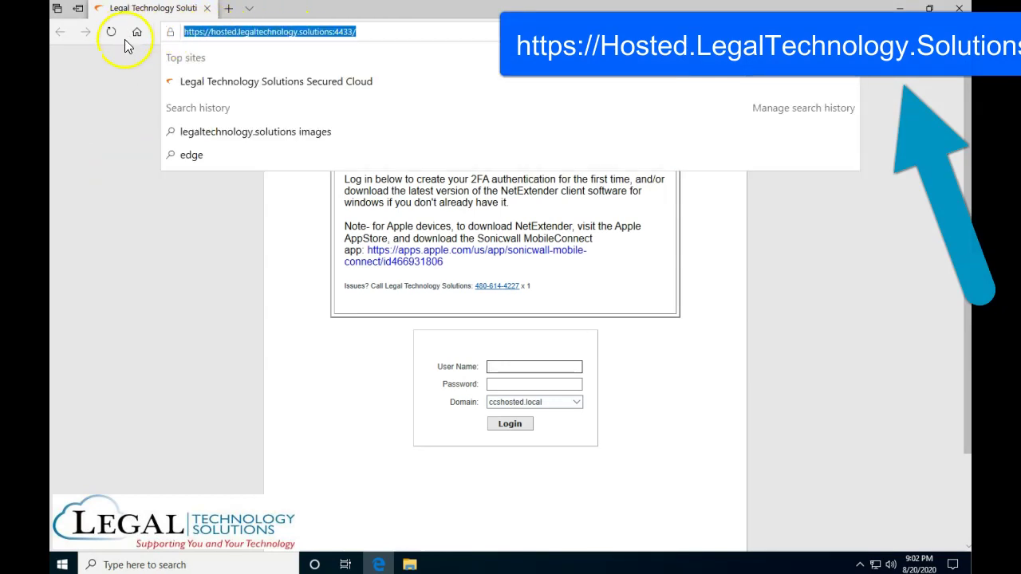
pyautogui.click(175, 292)
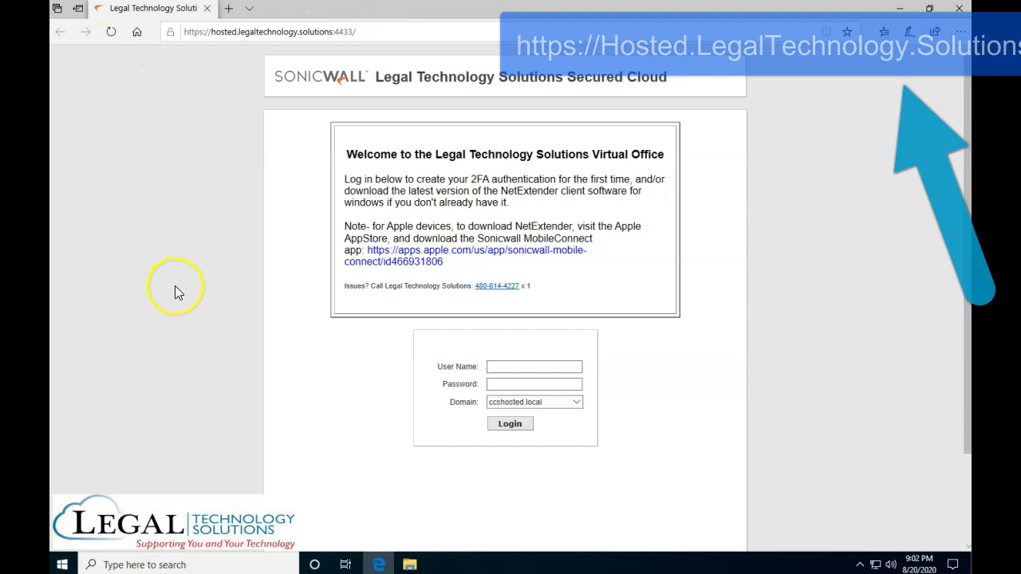
# Sign in to Virtual Office with the account username and password.
pyautogui.click(522, 366)
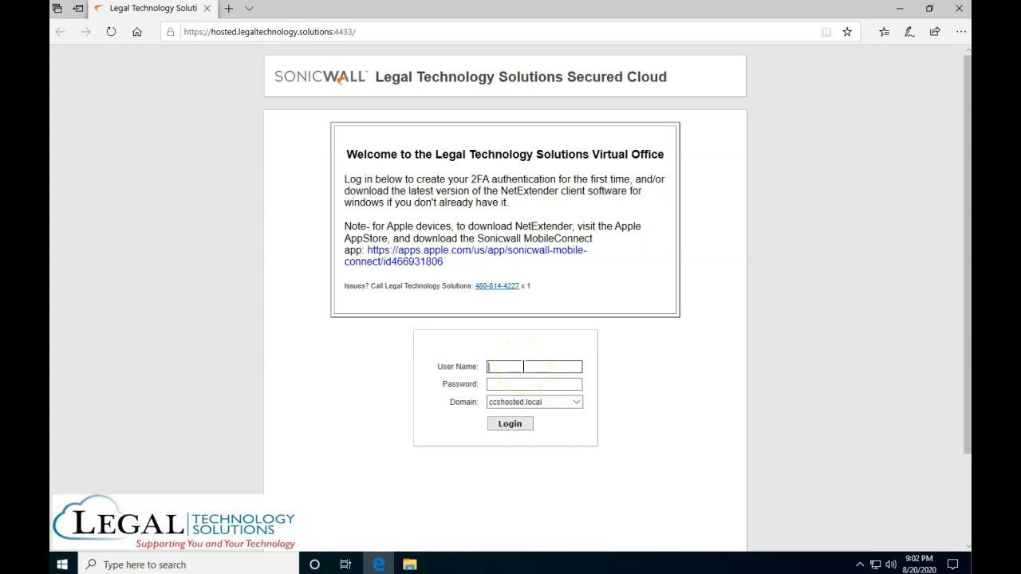
pyautogui.write('john.doe')
pyautogui.press('Tab')
pyautogui.write('********')
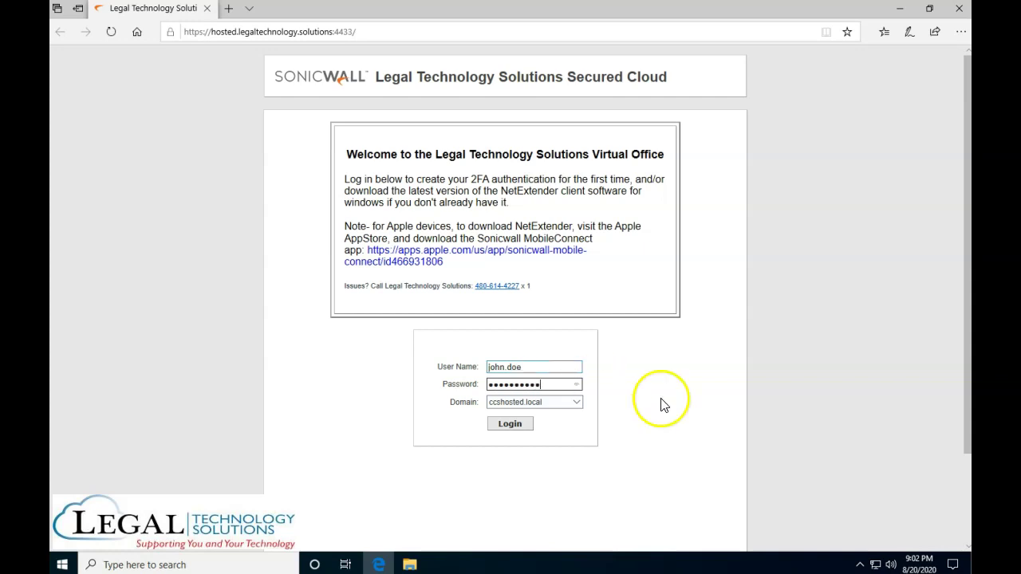
pyautogui.click(503, 427)
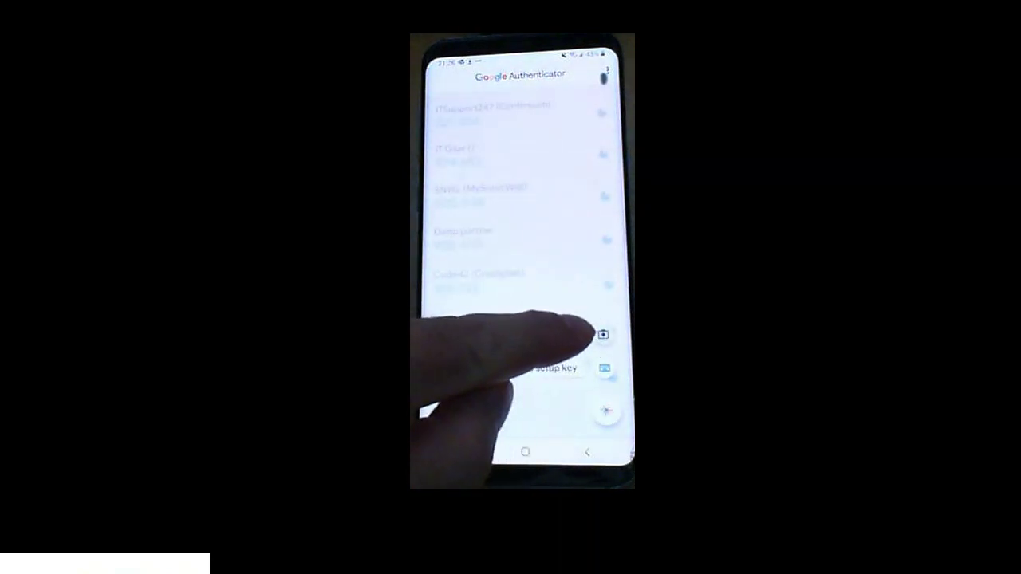
# Start scanning the SonicWall setup QR code with Google Authenticator.
pyautogui.click(590, 335)
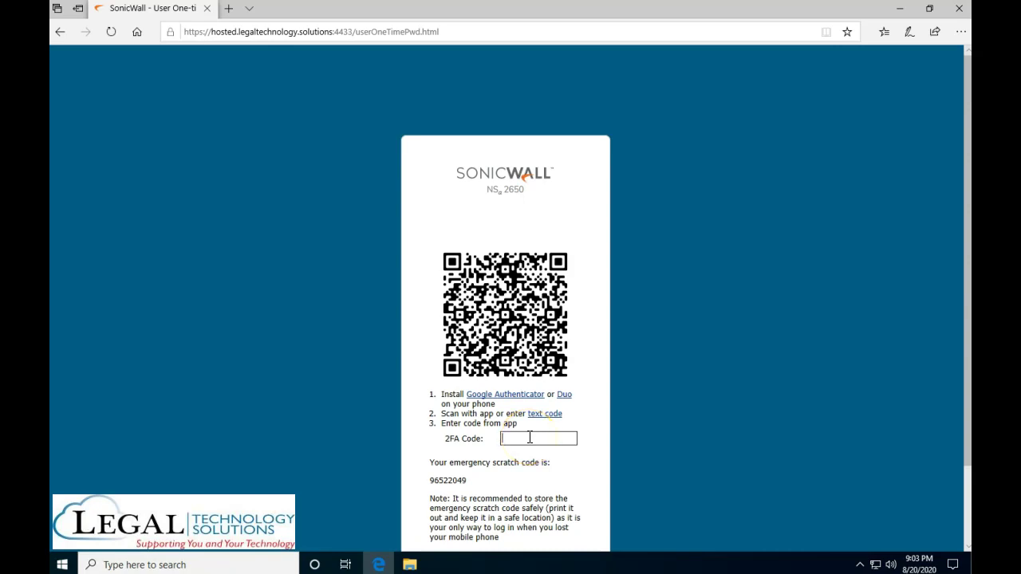
# Enter the six-digit authenticator code as the 2FA Code and select the emergency scratch code.
pyautogui.scroll(-2, 570, 428)
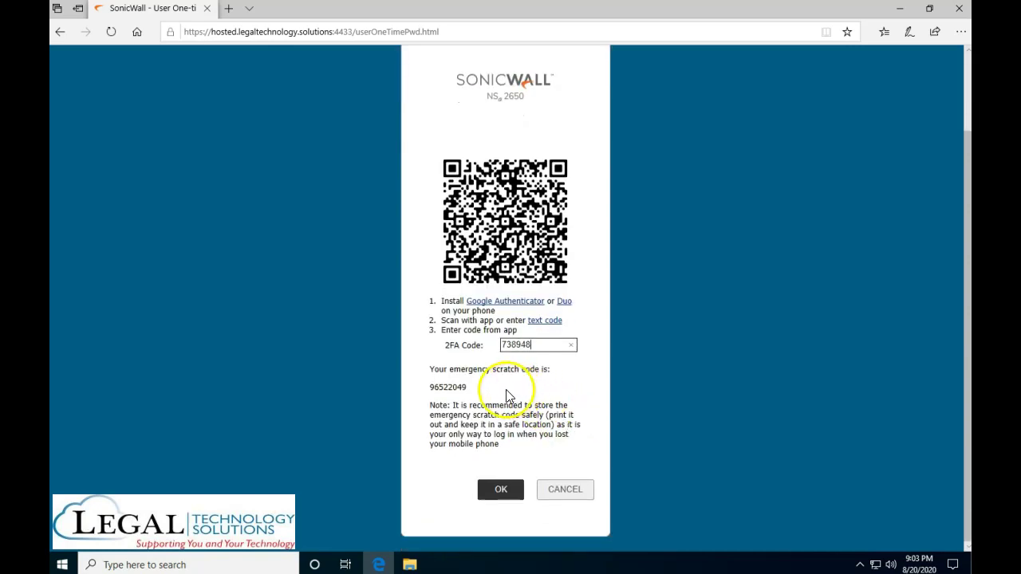
pyautogui.moveTo(486, 392); pyautogui.dragTo(420, 389)
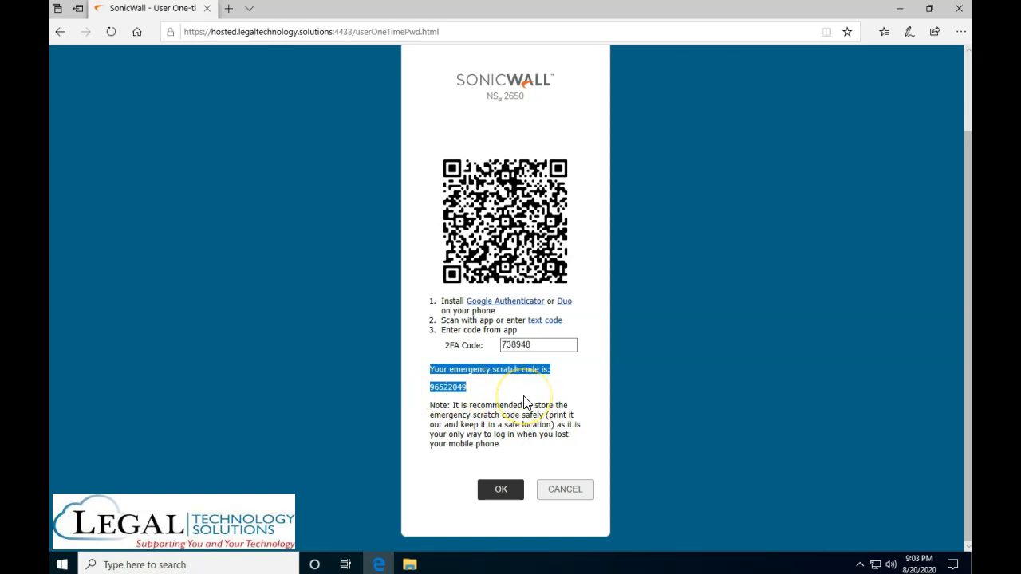
# Submit the 2FA code, then reselect the emergency scratch code and clear the selection.
pyautogui.click(500, 488)
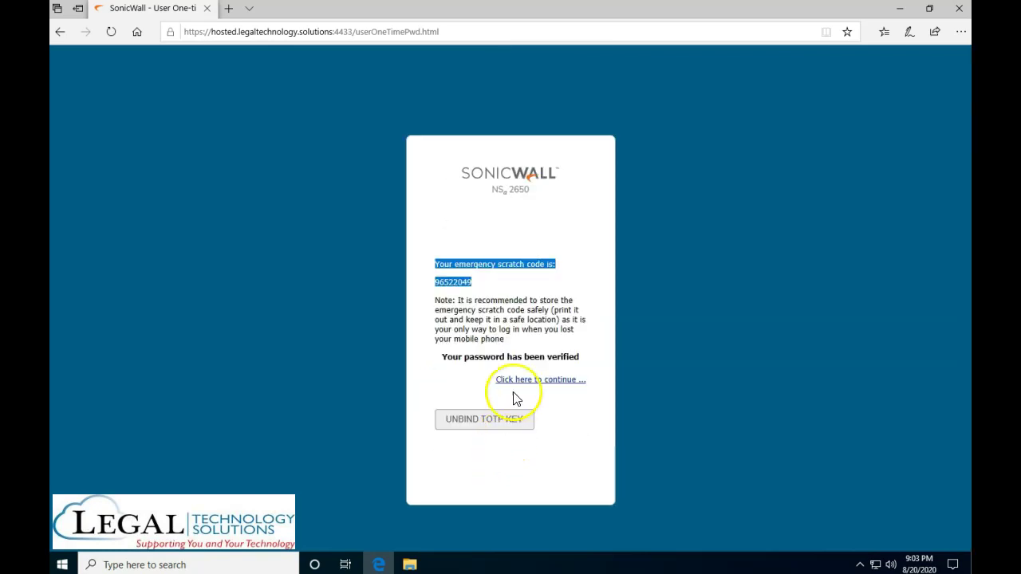
pyautogui.moveTo(440, 264); pyautogui.dragTo(481, 290)
pyautogui.click(480, 288)
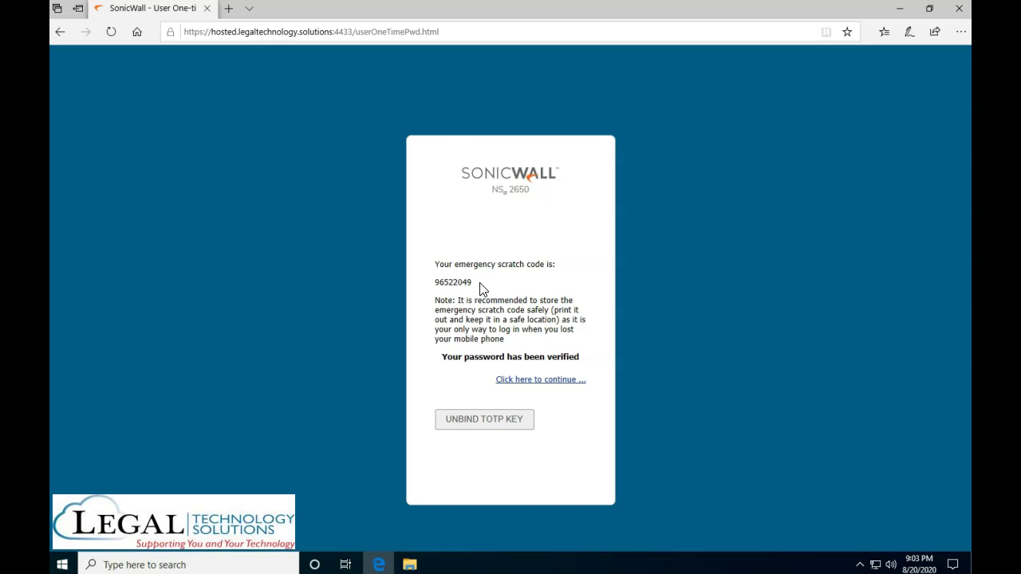
pyautogui.click(563, 388)
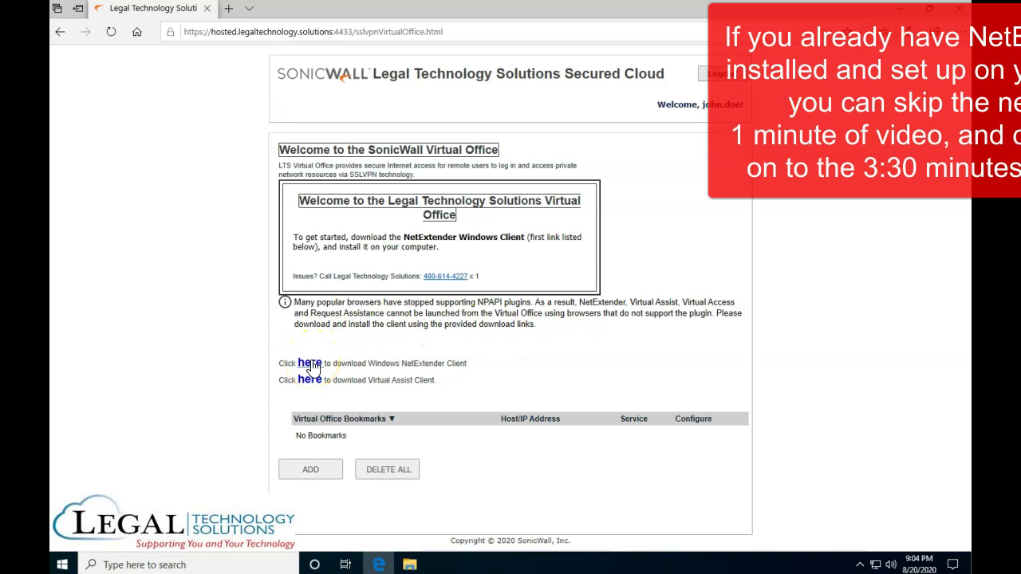
# Download NXSetupU.exe from the first 'here' link, save it, and run it.
pyautogui.click(310, 364)
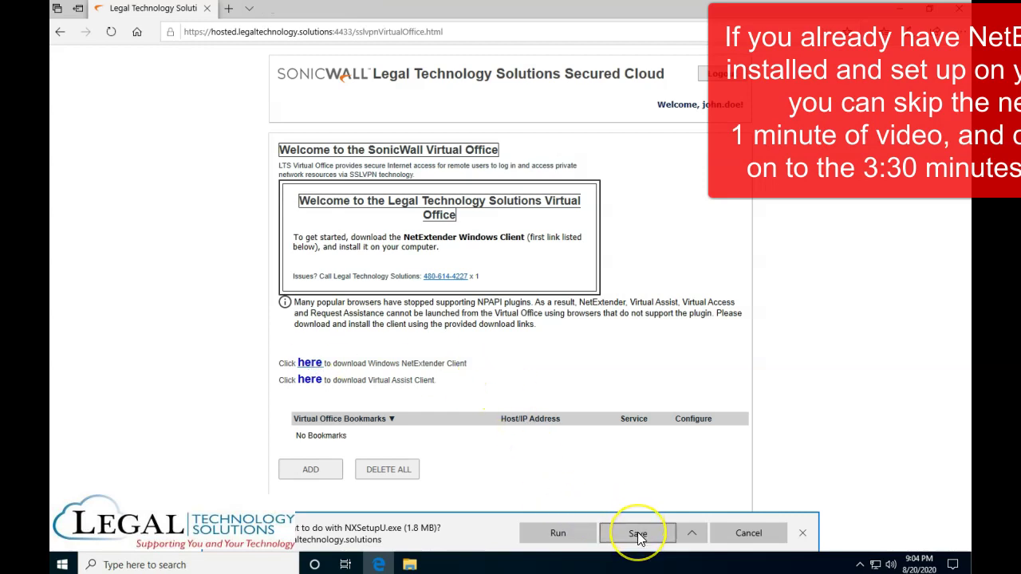
pyautogui.click(638, 533)
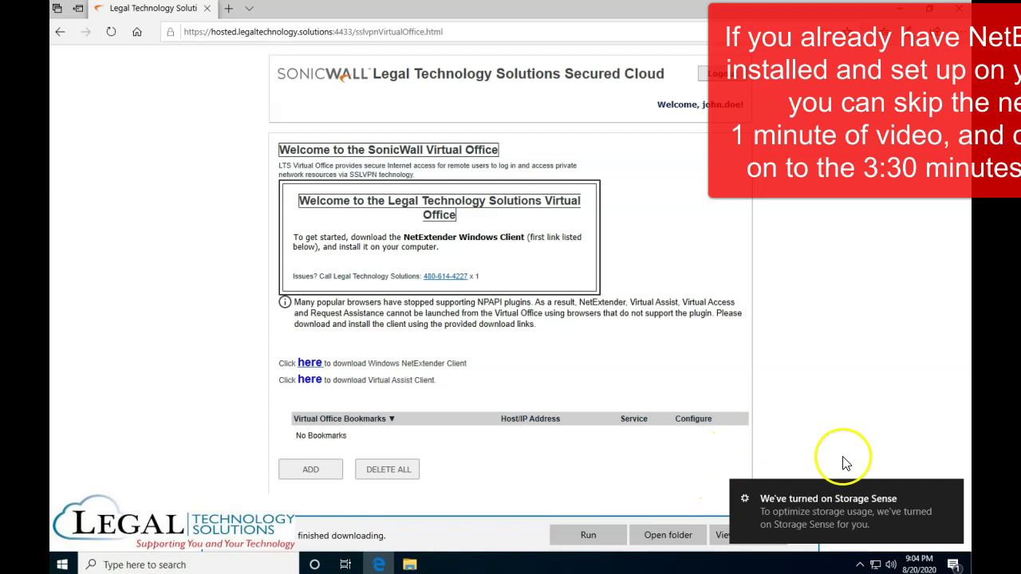
pyautogui.click(591, 535)
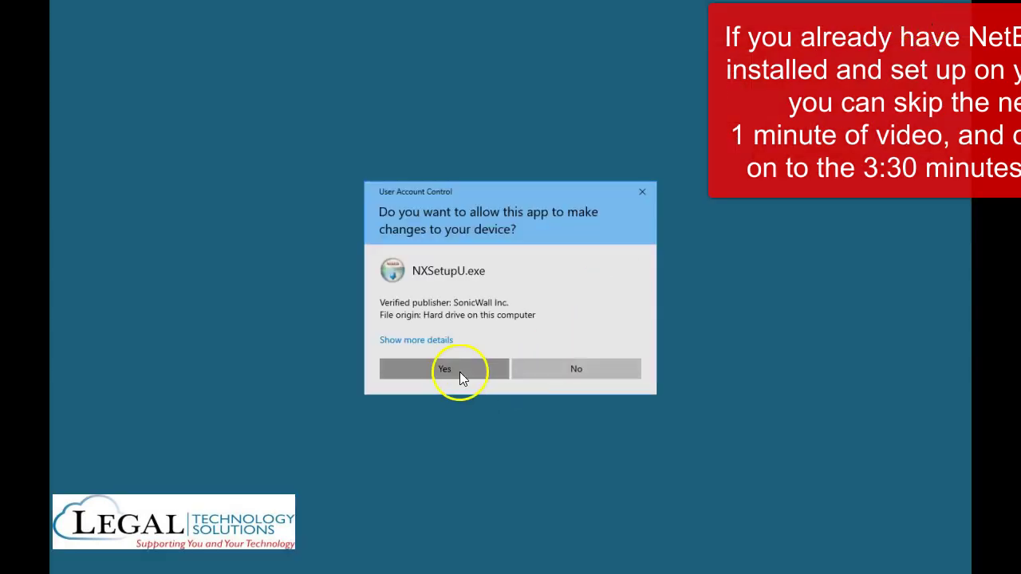
# Allow the installer, accept the license, keep the default folder, install, and finish with NetExtender launching.
pyautogui.click(459, 372)
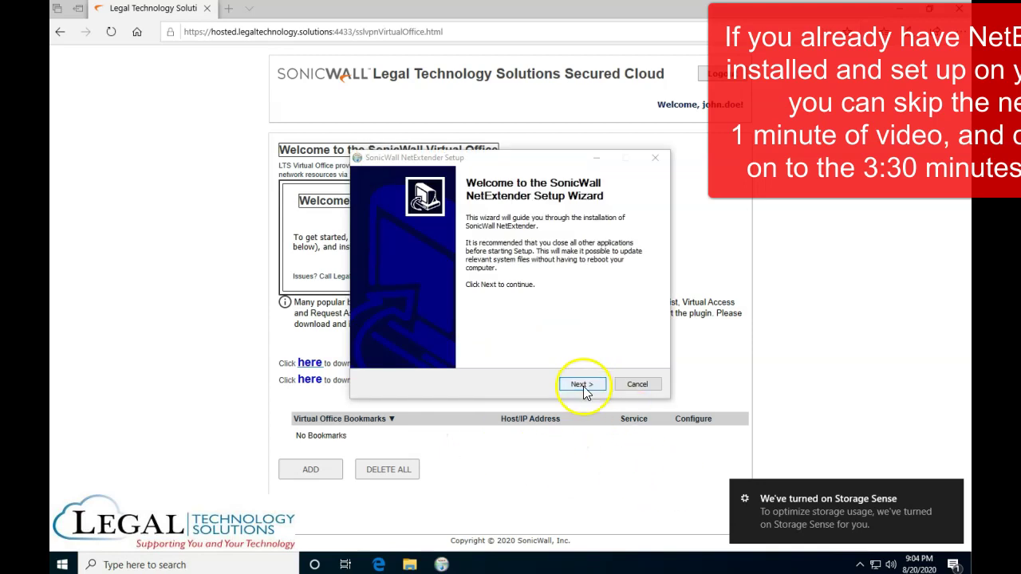
pyautogui.click(576, 385)
pyautogui.click(453, 344)
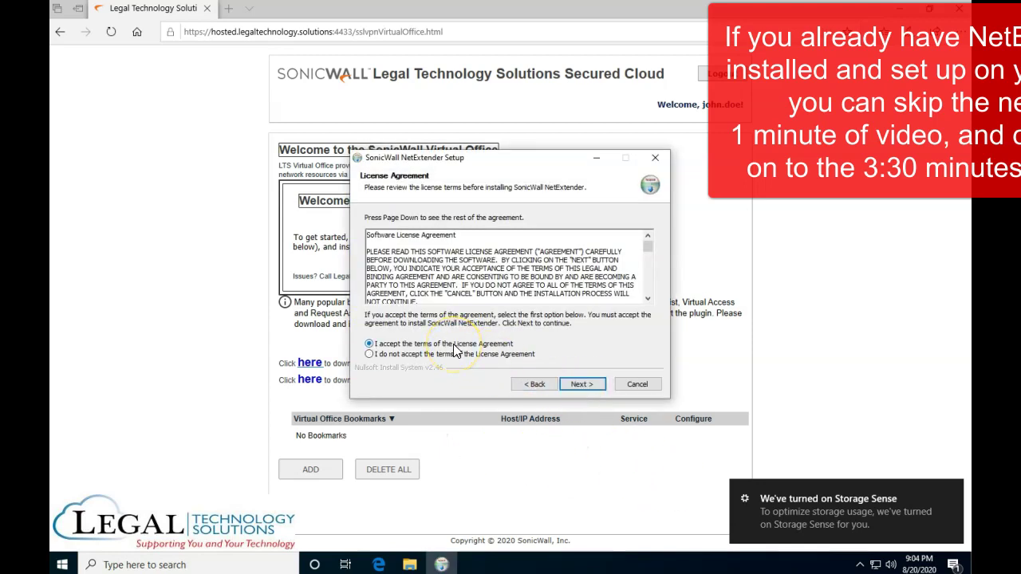
pyautogui.click(581, 385)
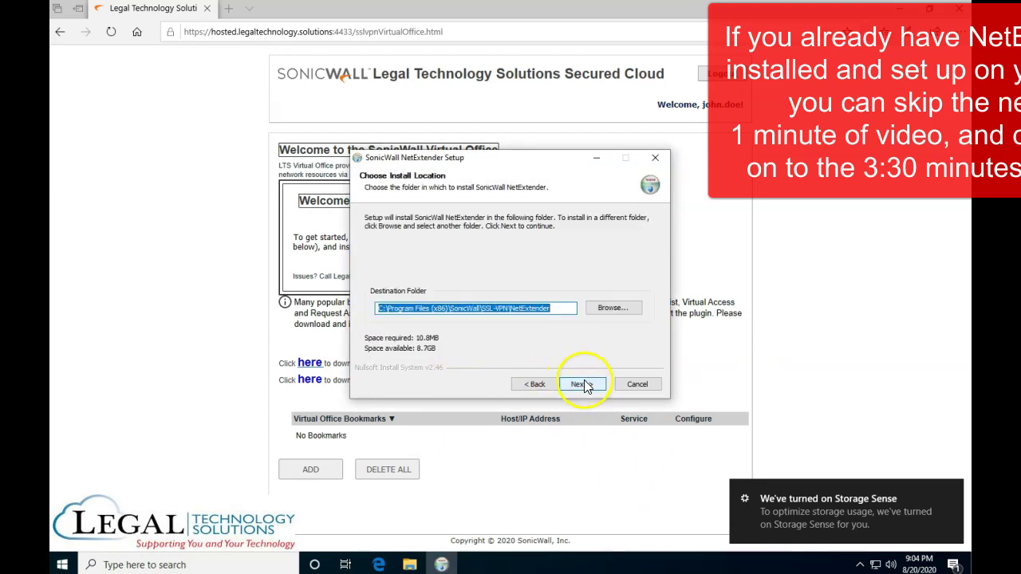
pyautogui.click(585, 385)
pyautogui.click(579, 384)
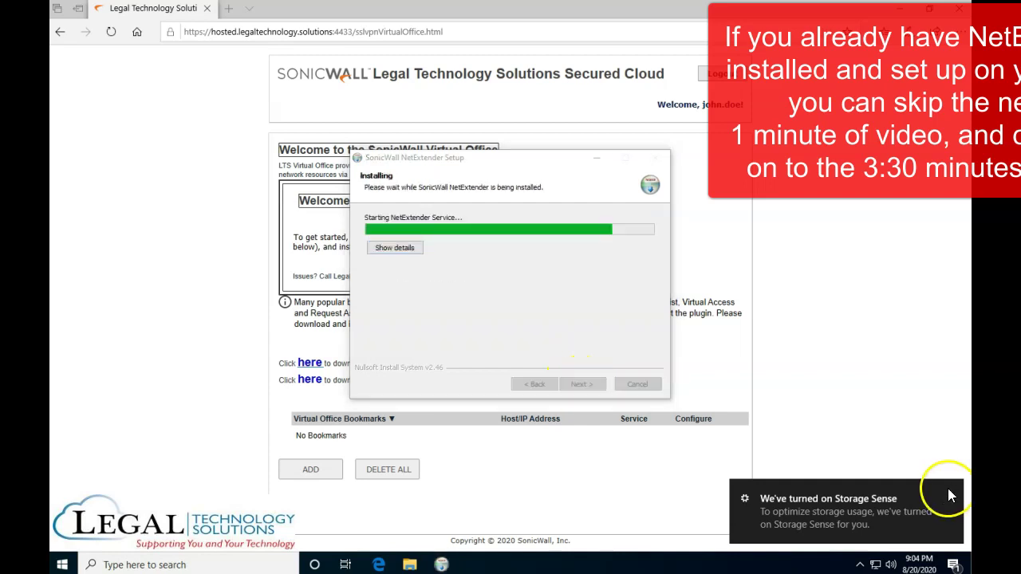
pyautogui.click(941, 485)
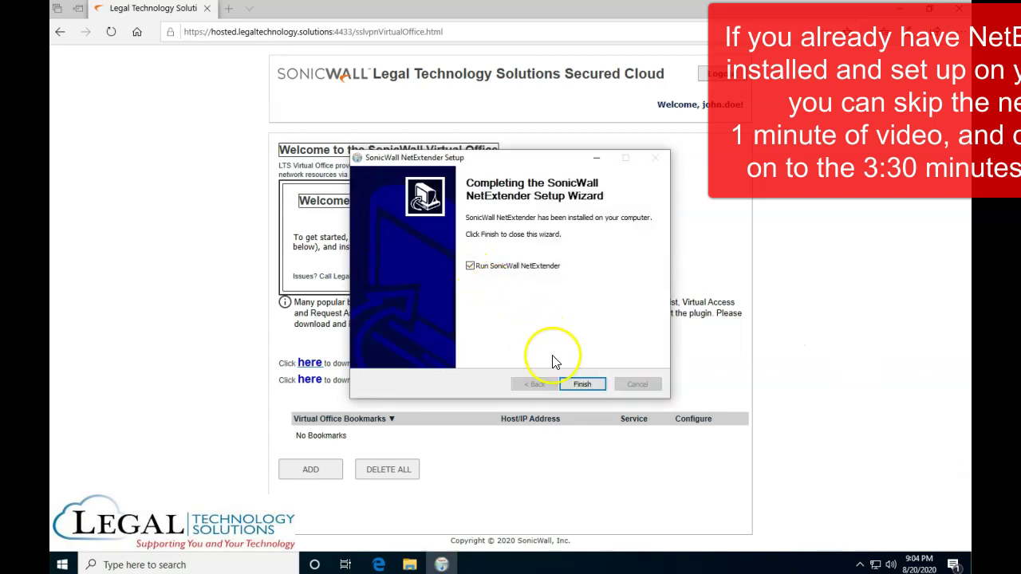
pyautogui.click(581, 383)
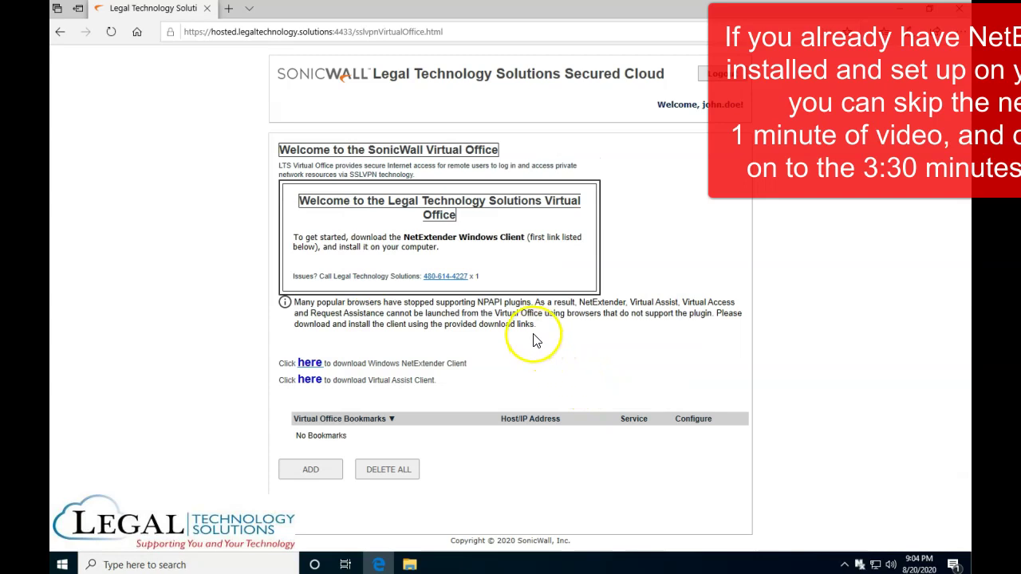
# Connect NetExtender to hosted.legaltechnology.solutions:4433 with the account credentials and domain ccshosted.local.
pyautogui.click(510, 265)
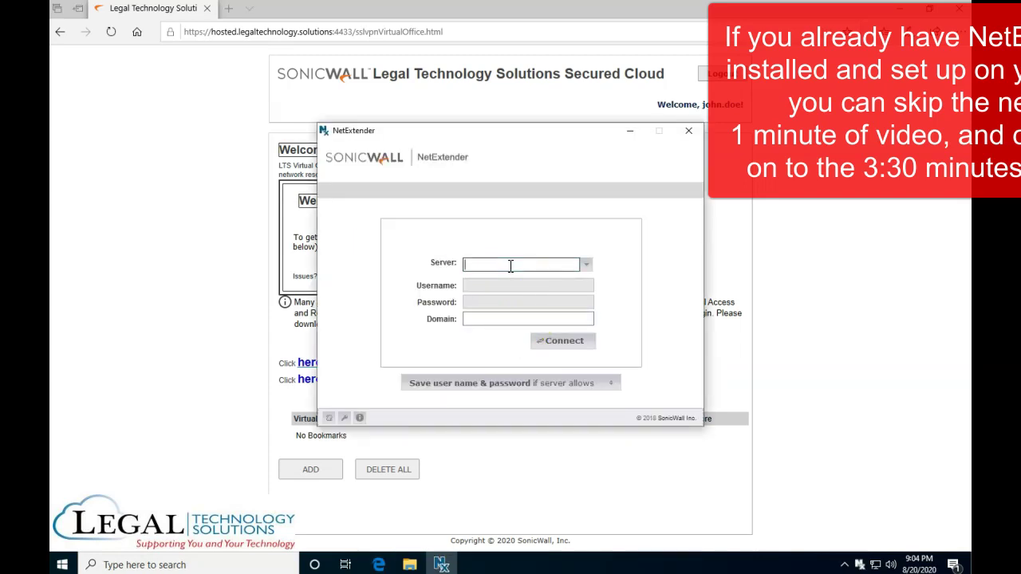
pyautogui.write('hosted.')
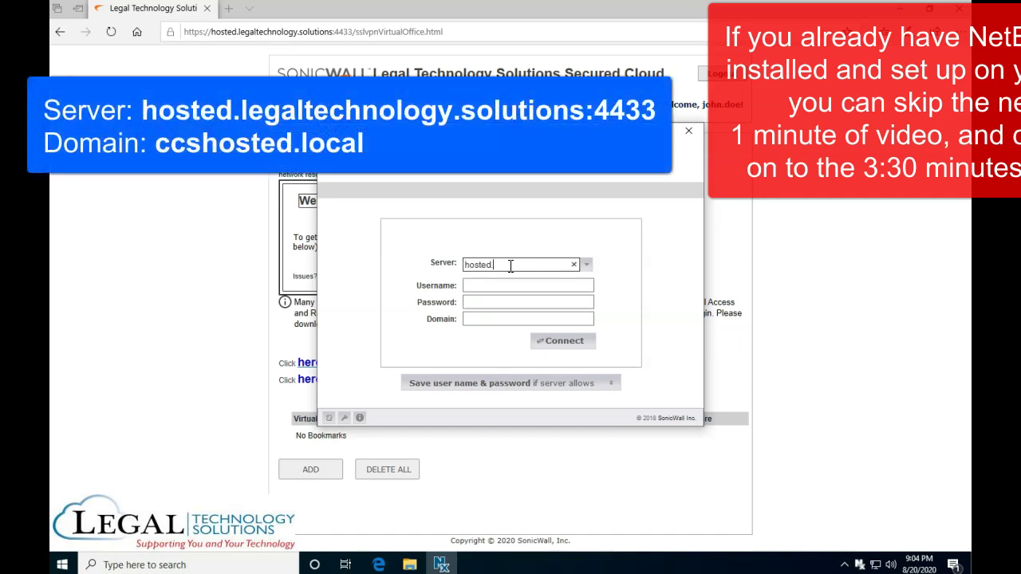
pyautogui.write('legaltechnolog')
pyautogui.write('y.solutions')
pyautogui.write(':')
pyautogui.write('4433')
pyautogui.press('Tab')
pyautogui.write('john.doe')
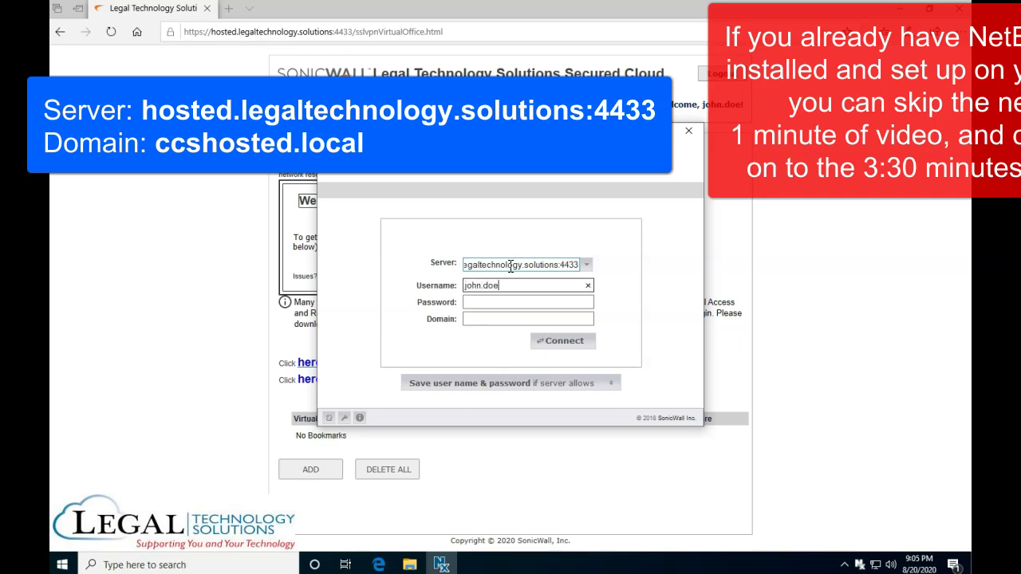
pyautogui.press('Tab')
pyautogui.write('••••')
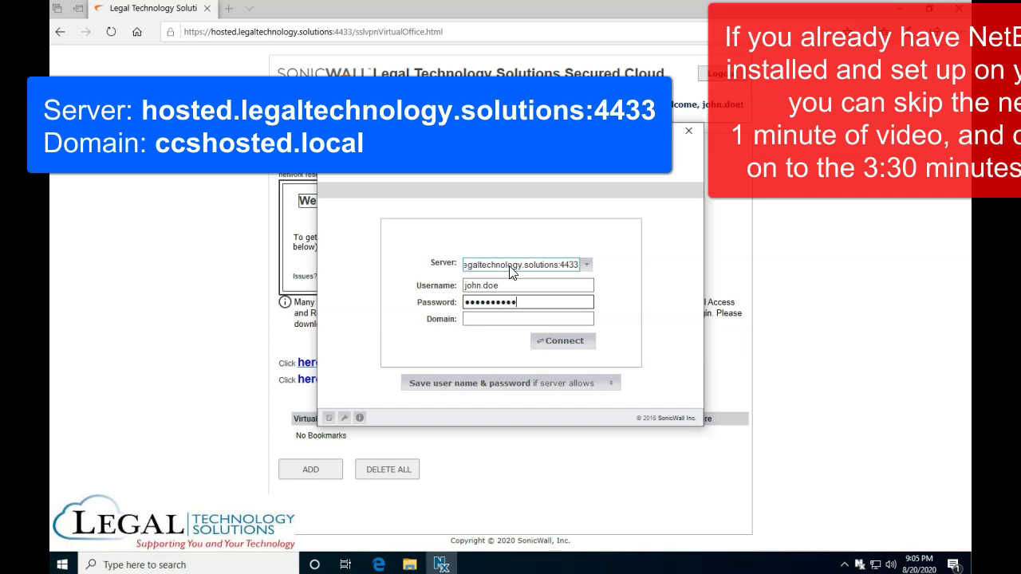
pyautogui.press('Tab')
pyautogui.write('ccshosted.local')
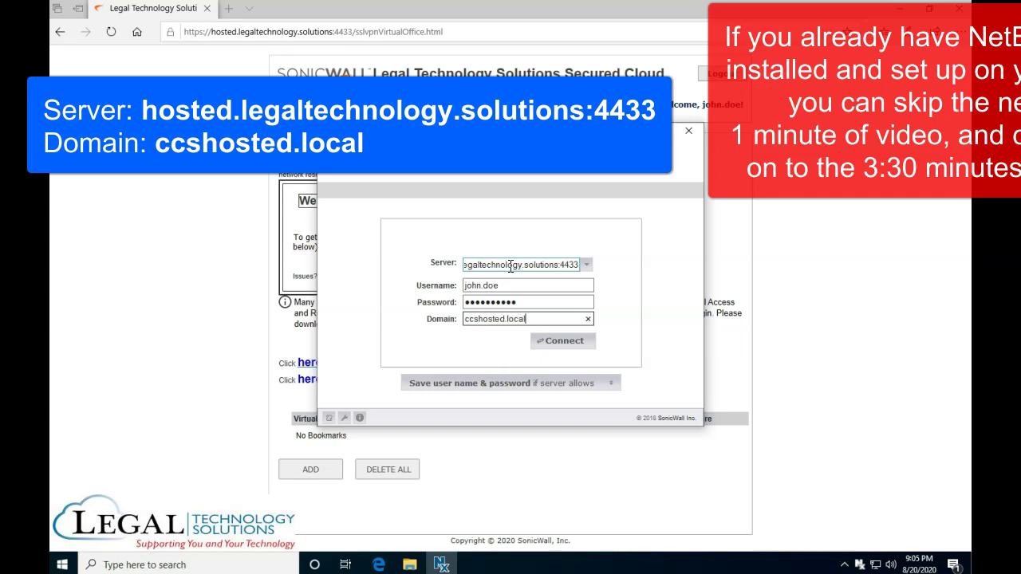
pyautogui.click(566, 342)
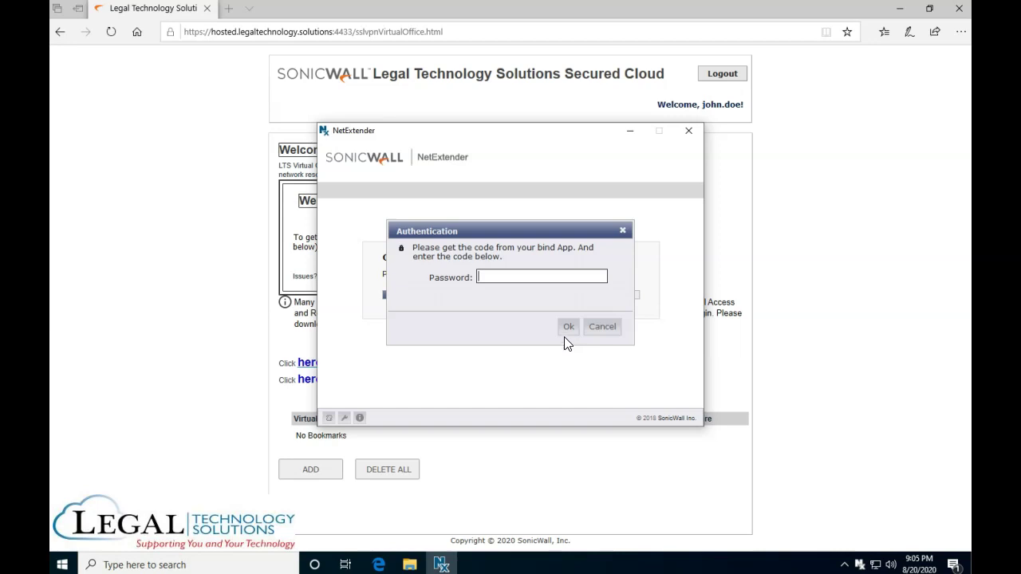
# Enter the current six-digit Google Authenticator code in the Authentication dialog and submit it.
pyautogui.click(546, 274)
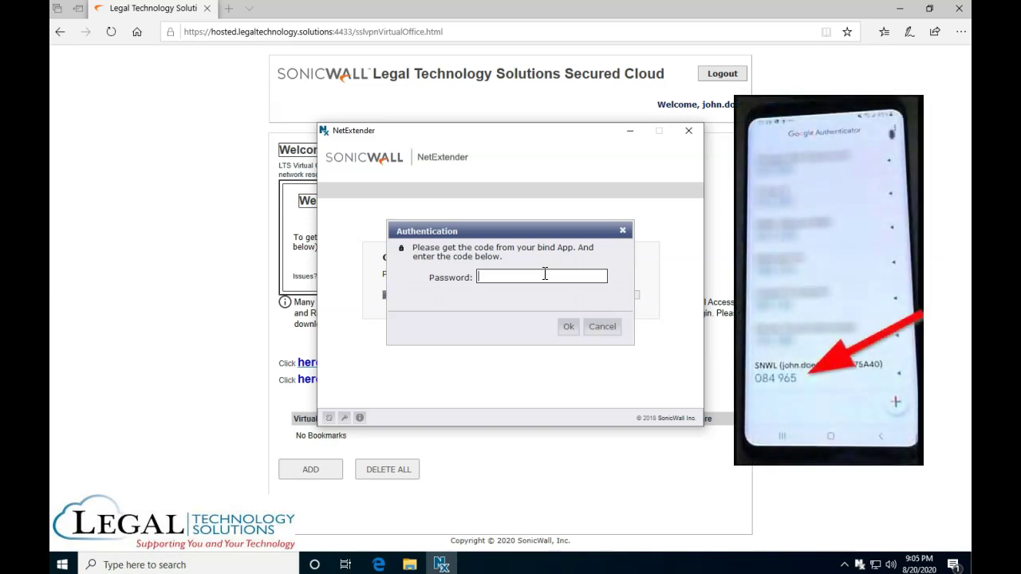
pyautogui.click(569, 326)
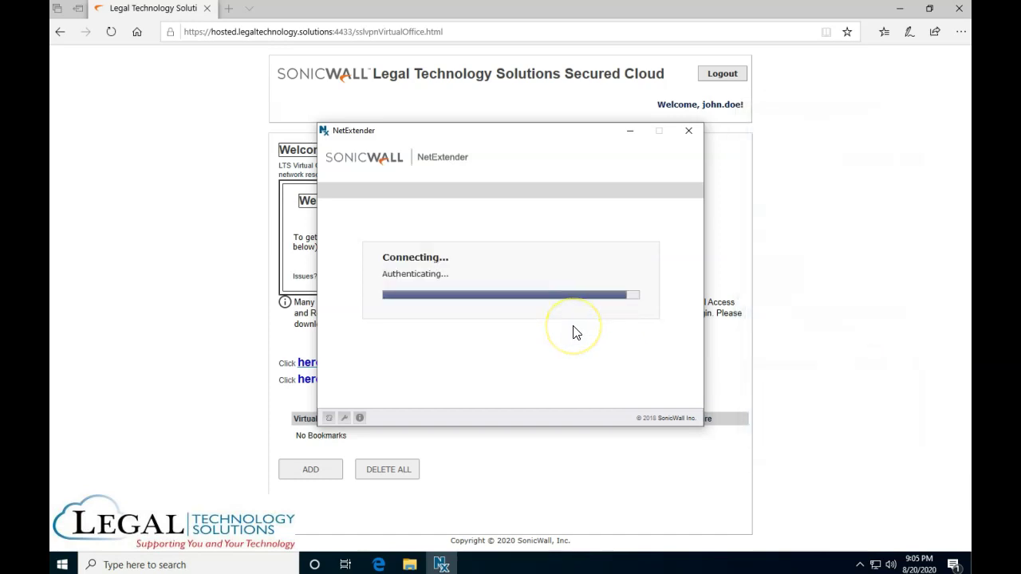
# Close the Edge window once connected and move the NetExtender status window up and left.
pyautogui.click(565, 335)
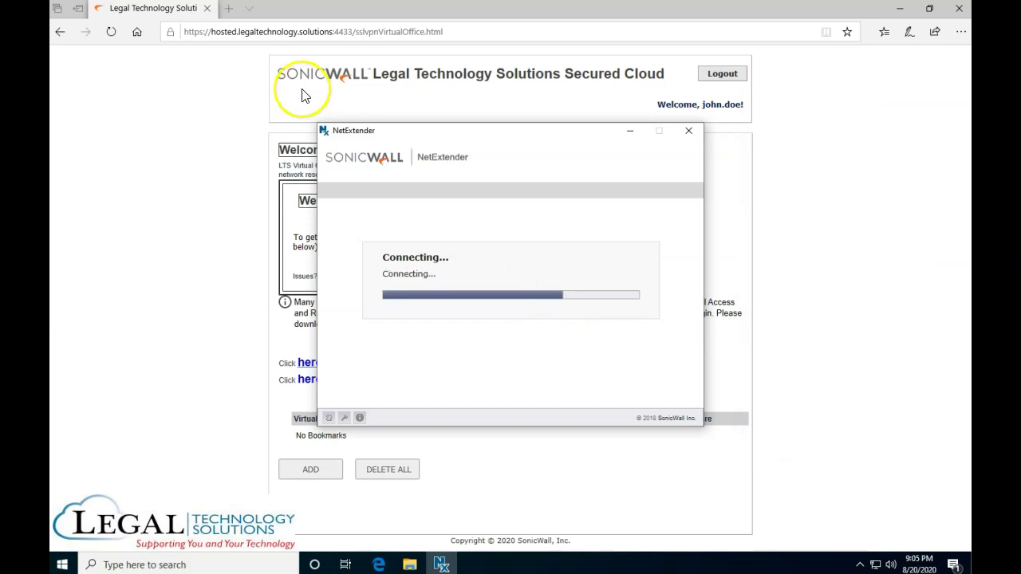
pyautogui.click(209, 9)
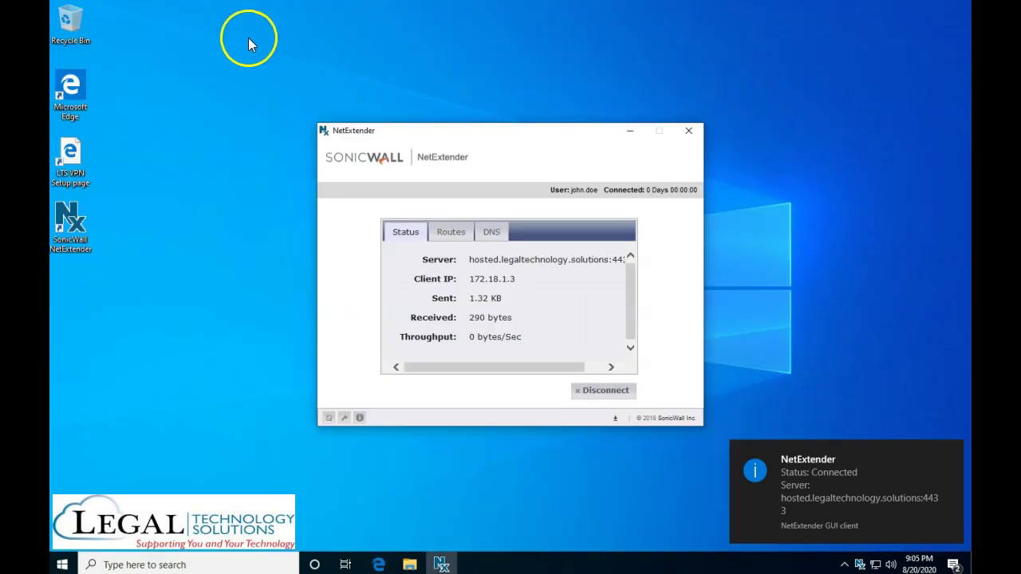
pyautogui.moveTo(539, 131); pyautogui.dragTo(510, 93)
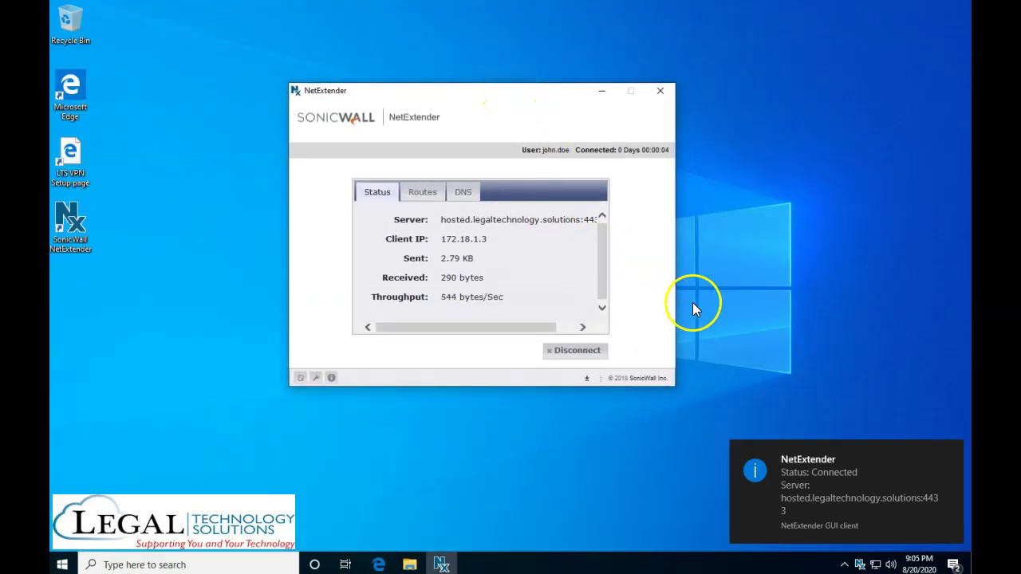